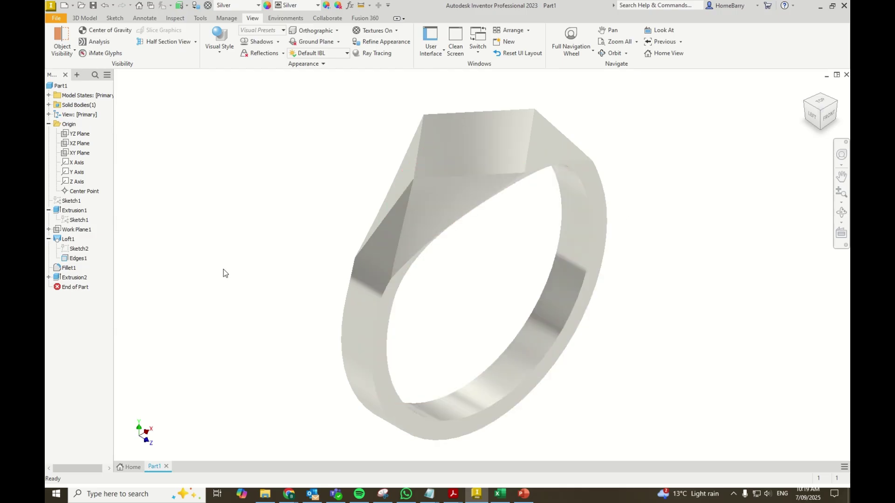
Edit the loft's diamond profile sketch and draw a circle centred on the diamond, passing through its upper vertex
double_click(79, 250)
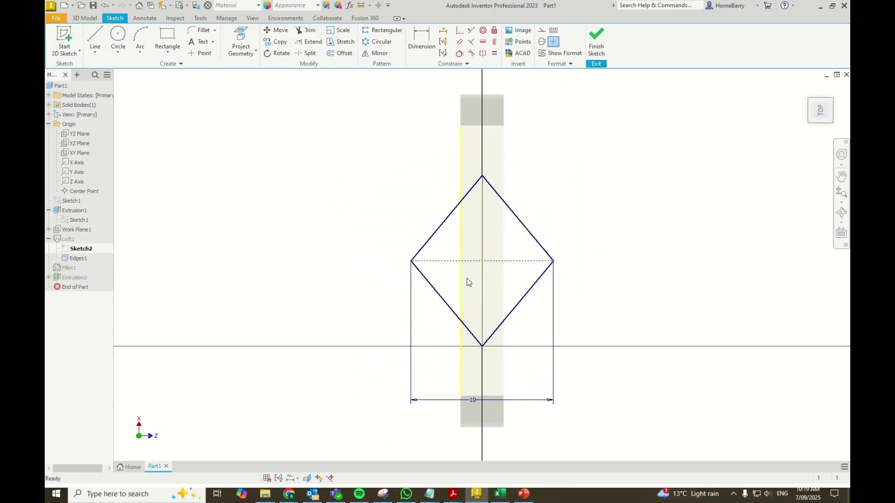
click(118, 35)
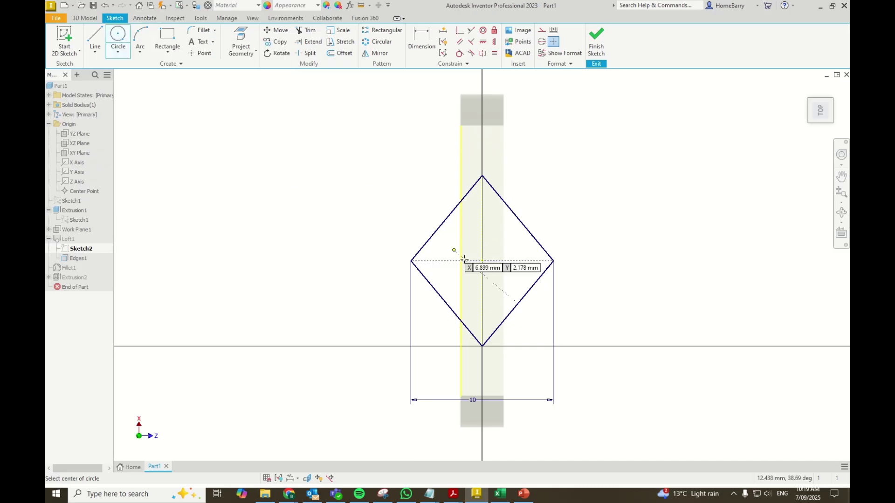
click(482, 261)
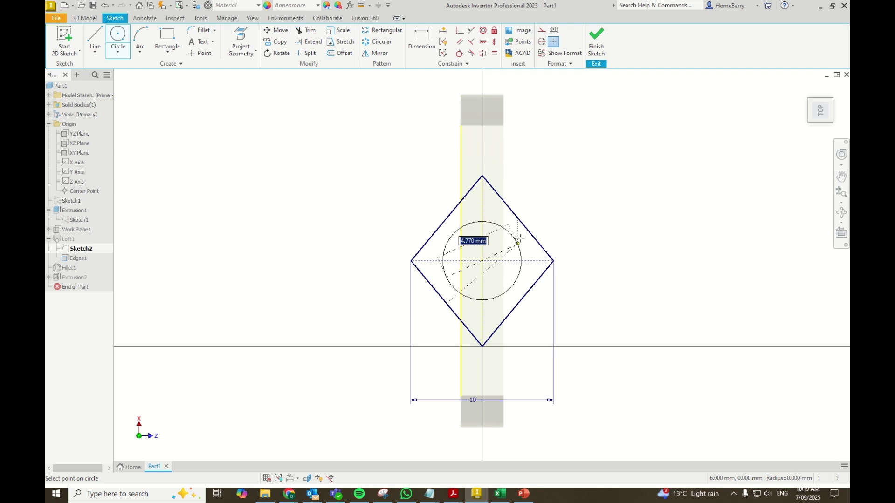
click(483, 175)
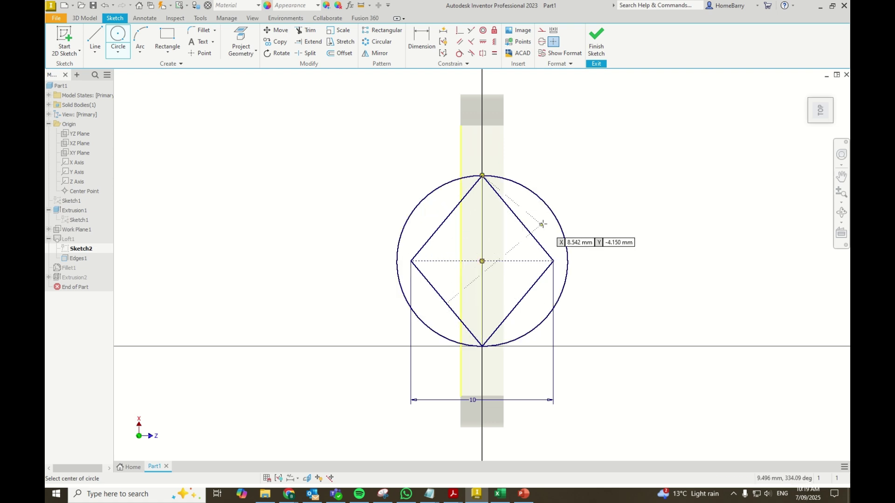
key(Escape)
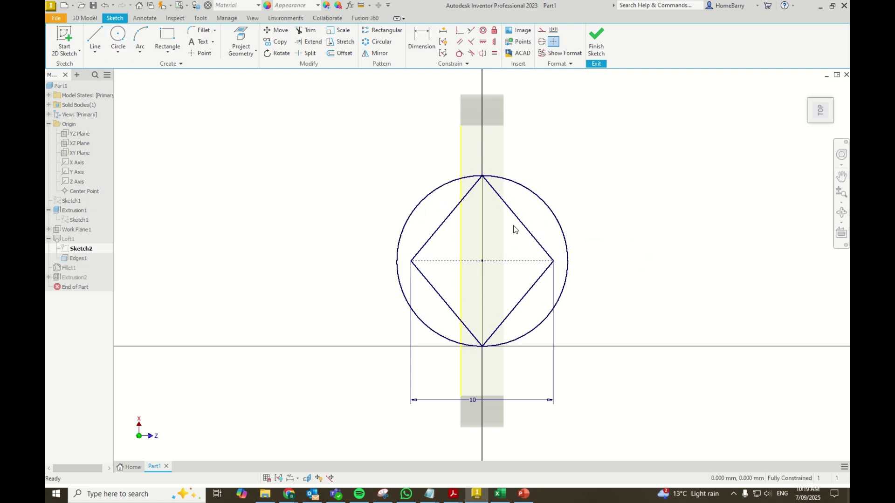
Delete the diamond's four sides and its horizontal construction line, leaving only the circle, and finish the sketch
click(524, 225)
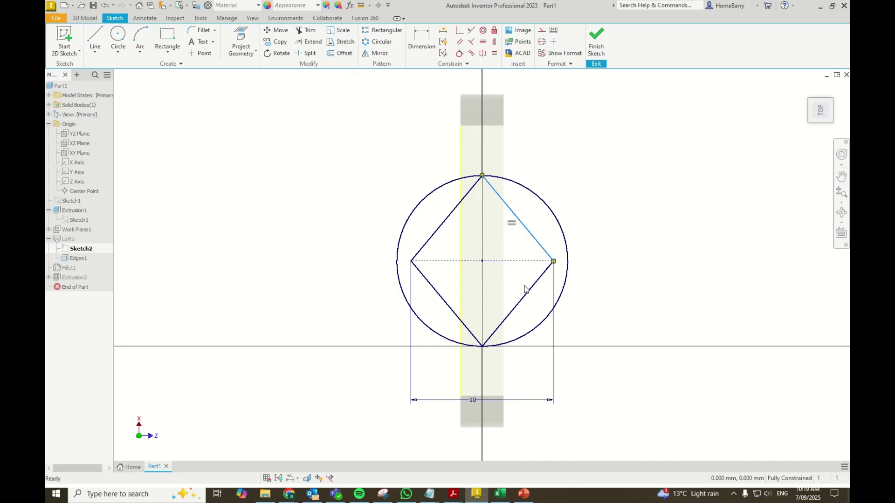
key(Delete)
click(523, 298)
key(Delete)
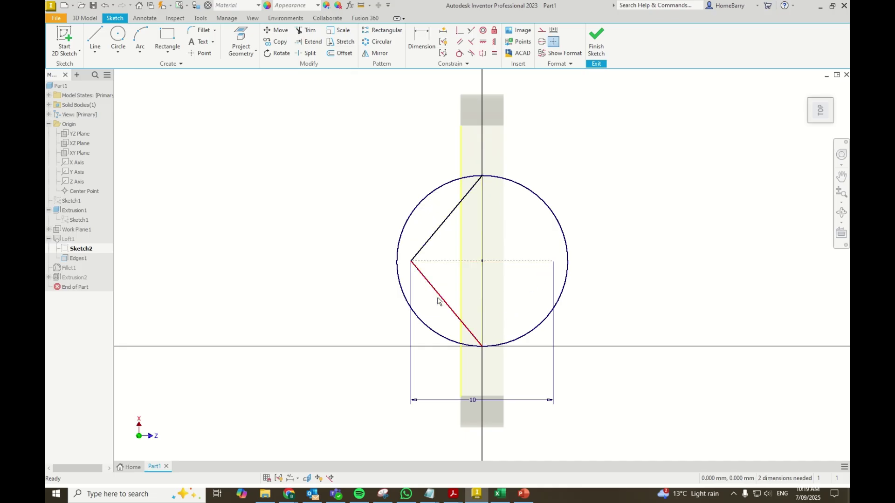
click(438, 296)
key(Delete)
click(434, 239)
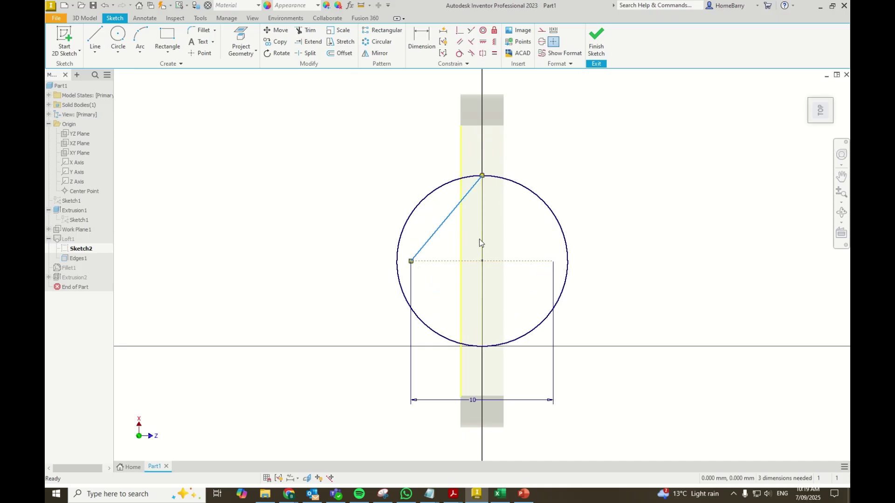
key(Delete)
click(428, 261)
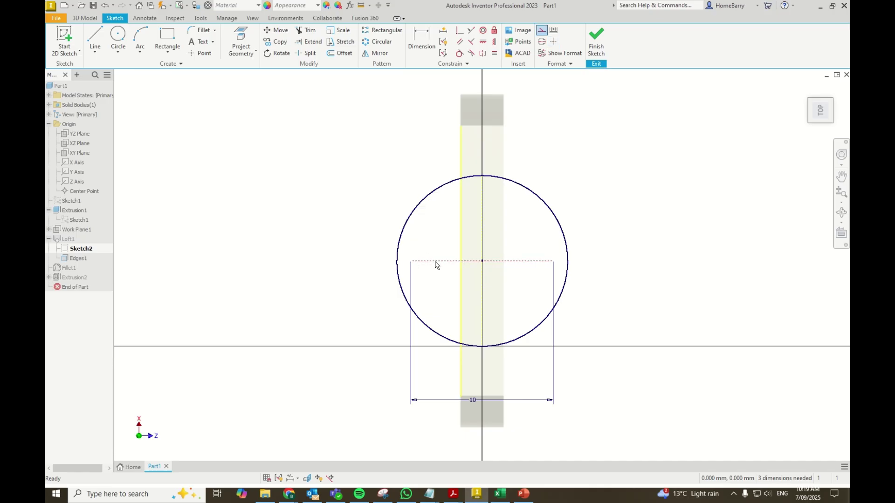
key(Delete)
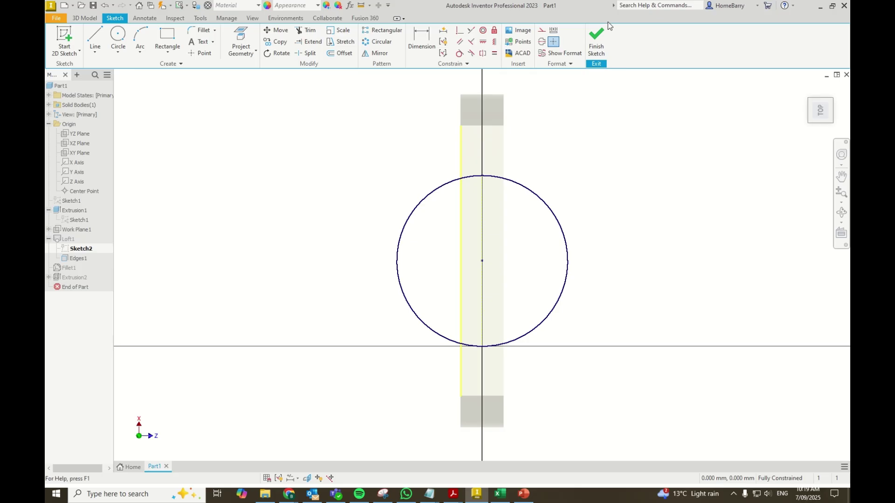
click(595, 34)
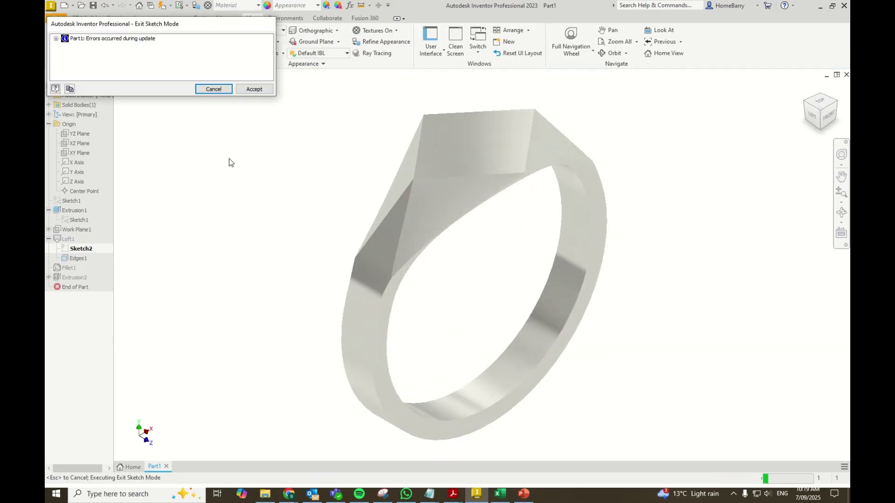
click(254, 90)
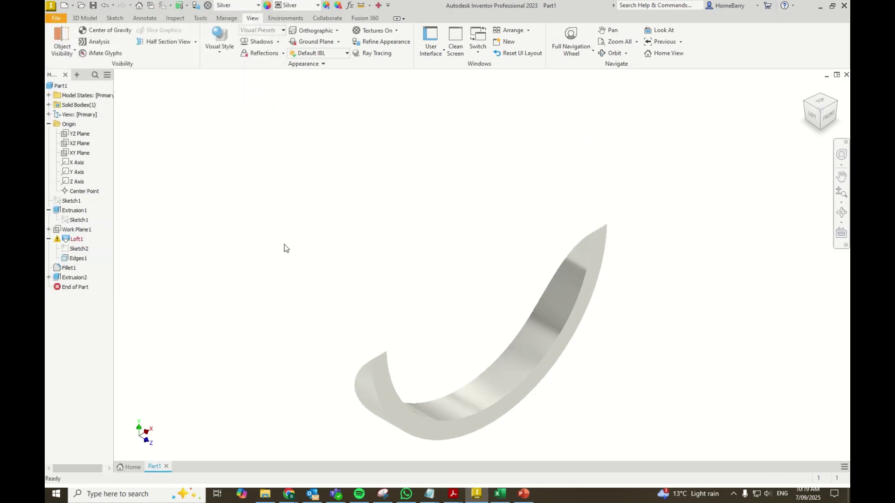
Edit Loft1 and turn on automatic mapping for the transition between the circle and the band's flat edges
double_click(67, 239)
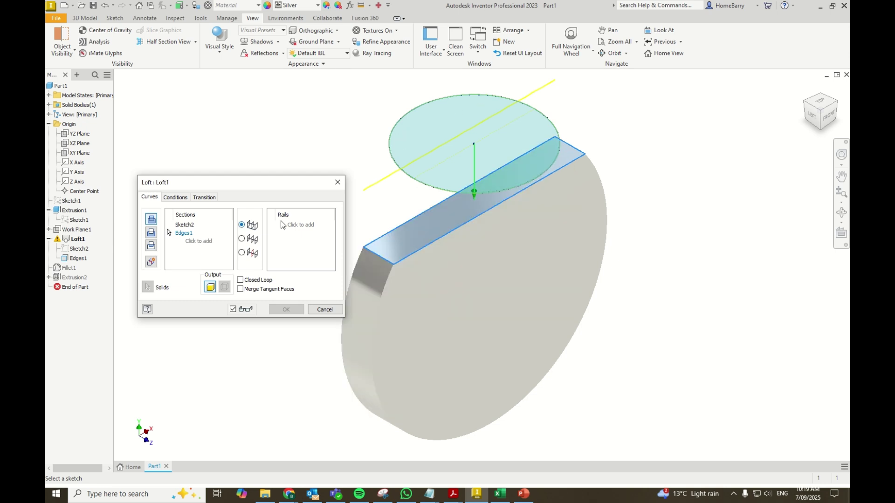
click(204, 197)
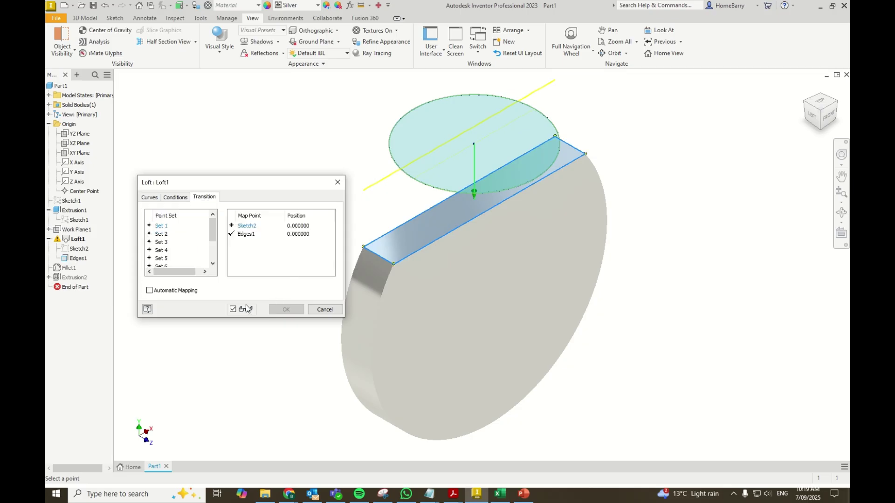
click(149, 291)
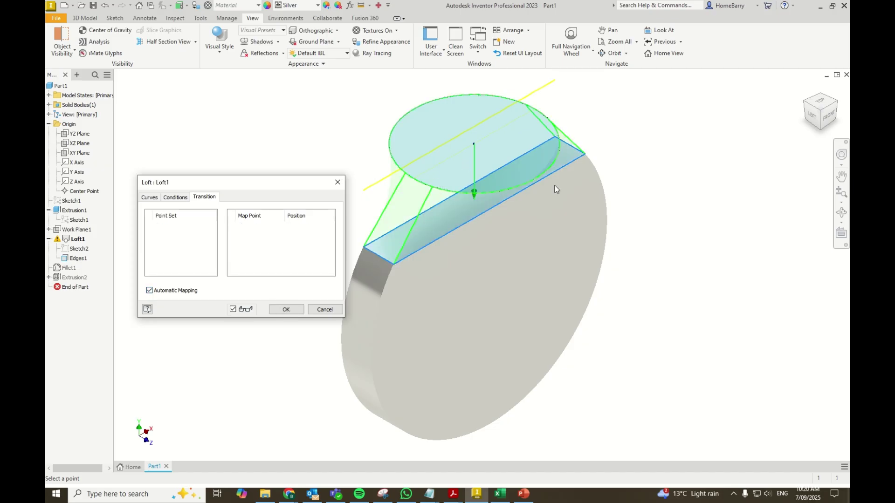
Turn off automatic mapping and slide the Set 4 map point along the circle to about 0.5256, mirroring the neighbouring map point
click(825, 108)
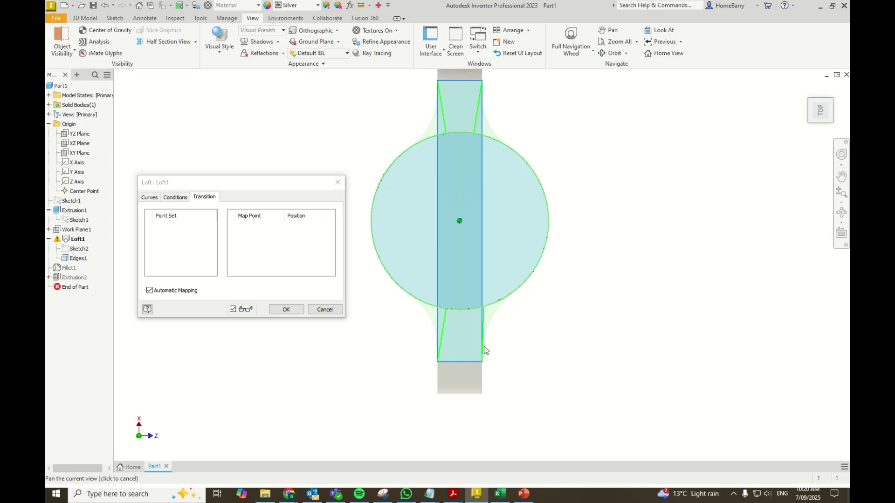
scroll(484, 346, down, 3)
scroll(424, 321, up, 5)
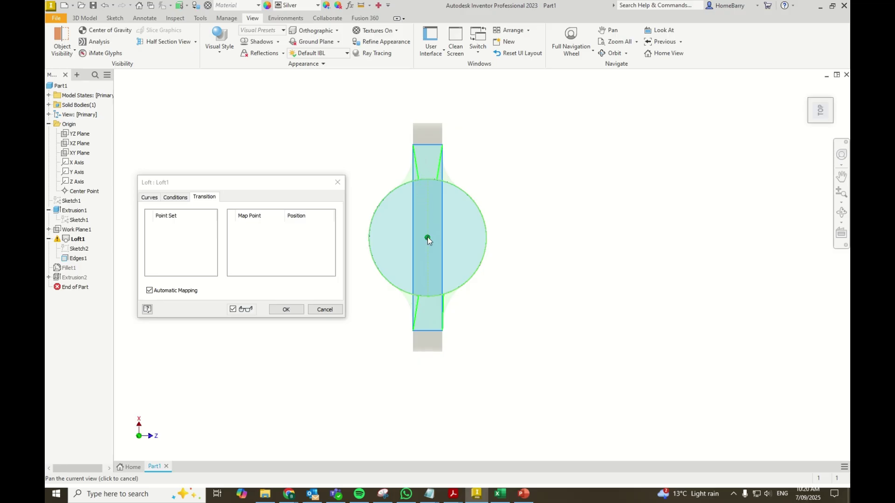
scroll(443, 301, down, 5)
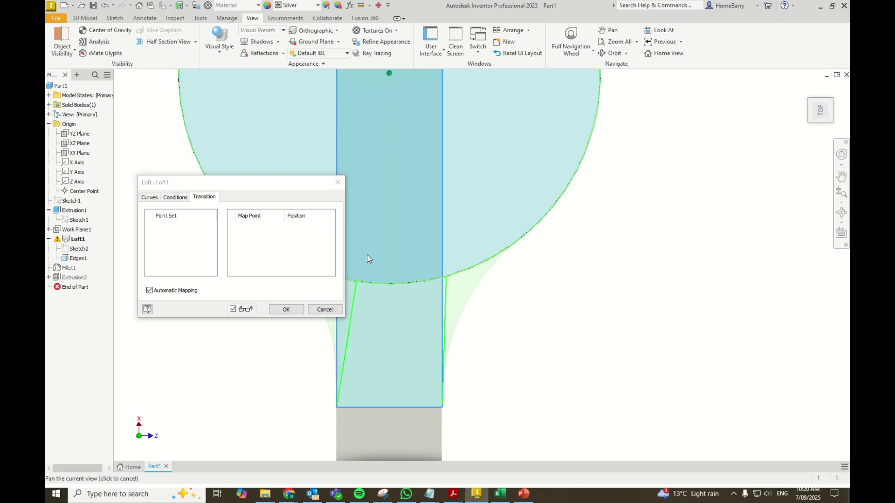
click(149, 291)
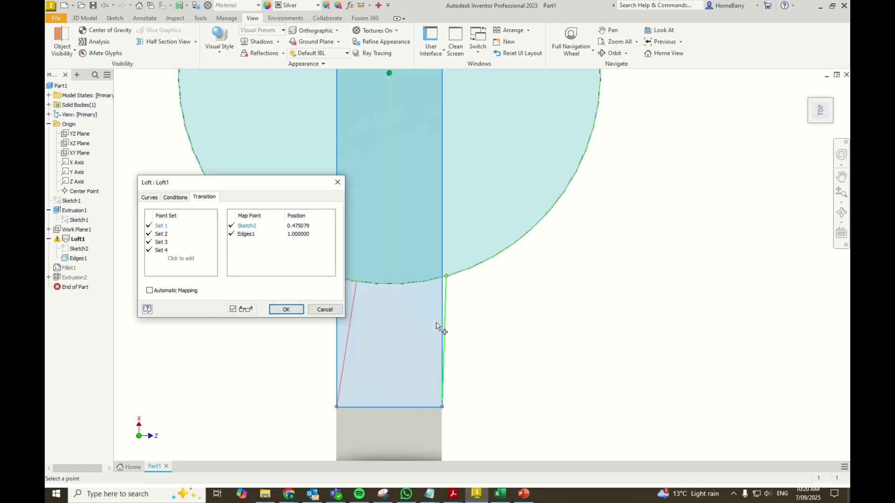
click(161, 235)
click(160, 251)
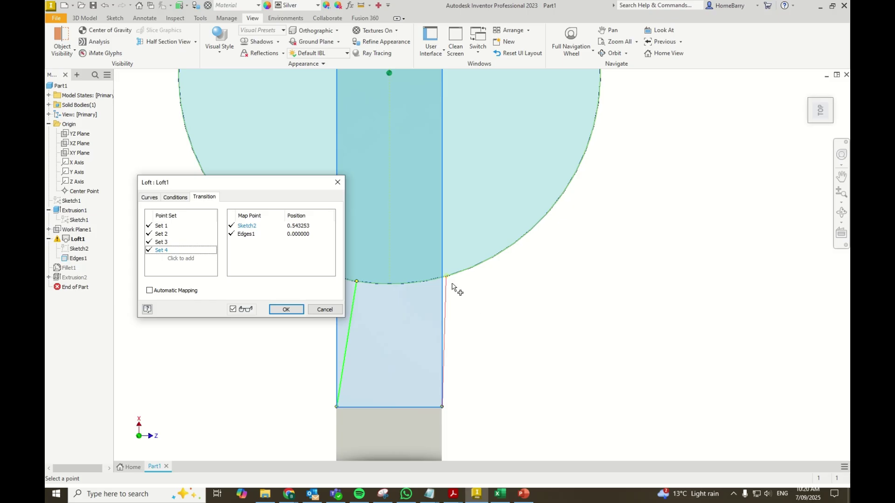
mouse_move(448, 278)
mouse_down()
mouse_move(421, 280)
mouse_move(416, 303)
mouse_move(490, 286)
mouse_move(423, 281)
mouse_up()
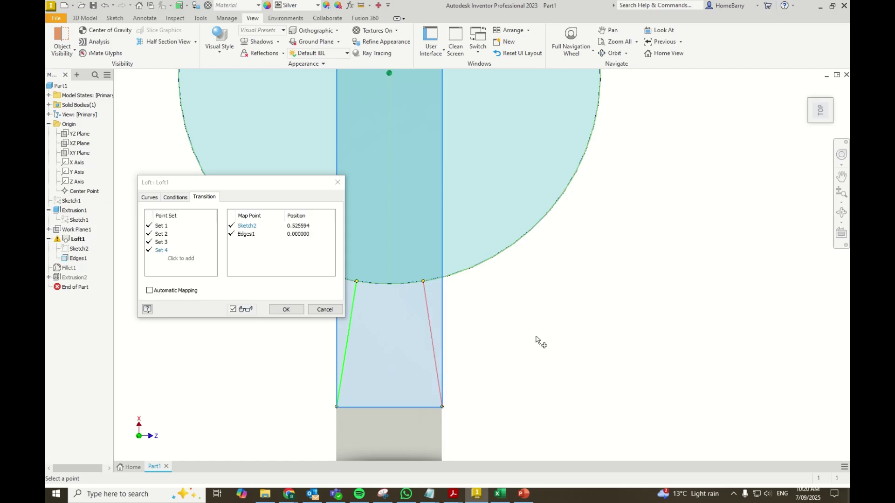
Check the symmetry of the mapping lines on both ends of the circle and apply the loft edit
scroll(535, 337, down, 3)
scroll(539, 338, up, 5)
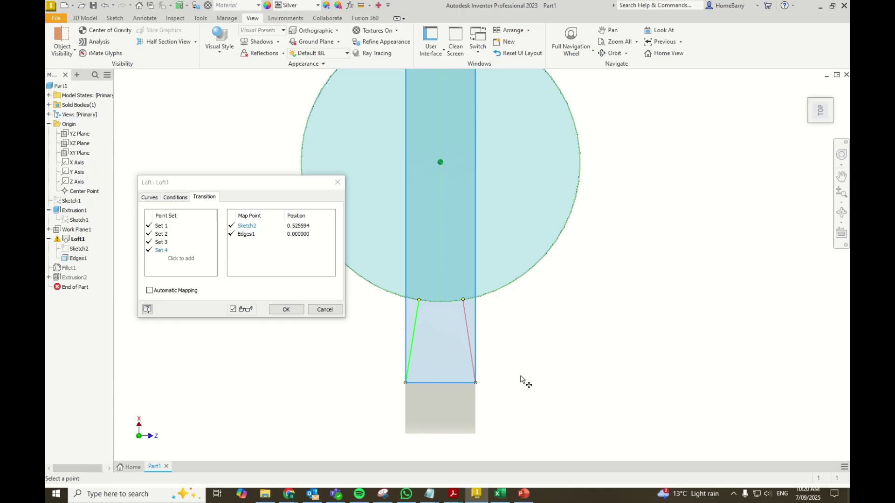
scroll(520, 383, up, 3)
scroll(520, 383, down, 4)
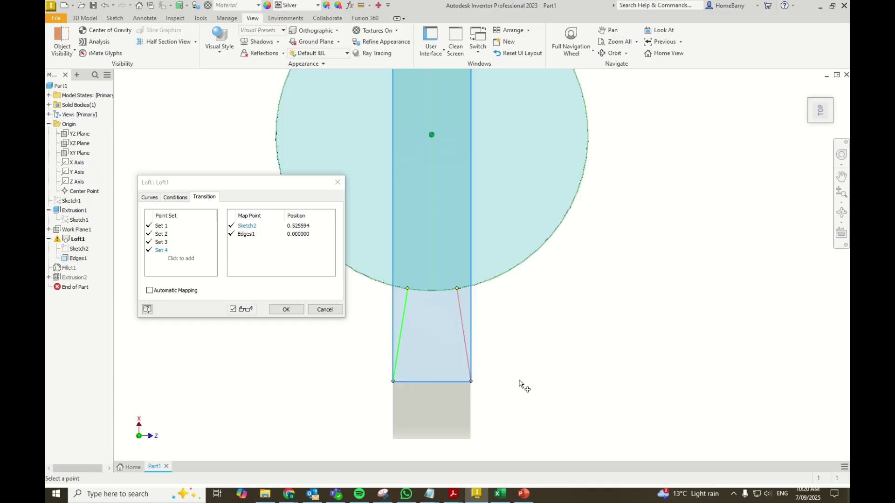
scroll(519, 385, up, 3)
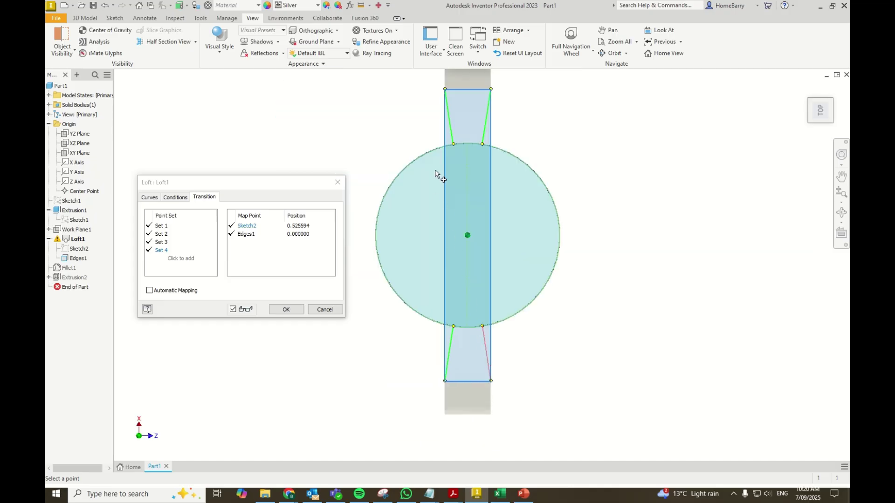
click(286, 309)
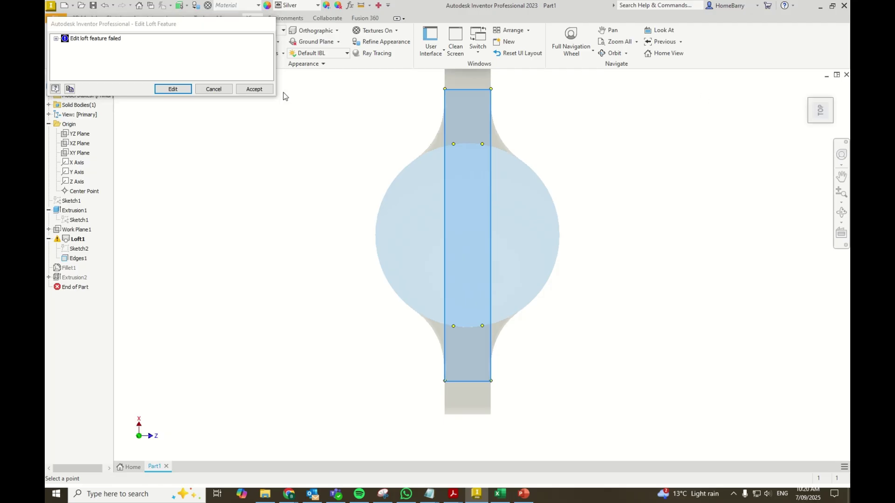
click(260, 90)
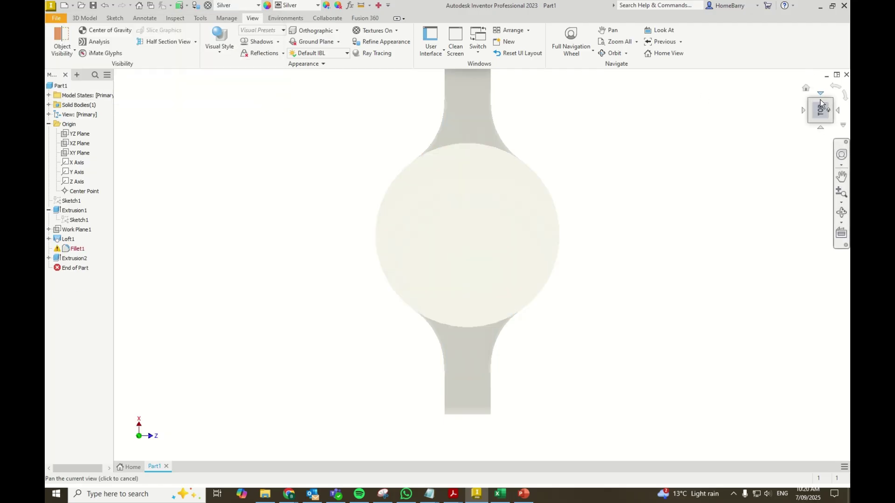
Edit Fillet1, clear its old edge selection, and select the two straight edges where the loft meets the band's side faces
click(805, 89)
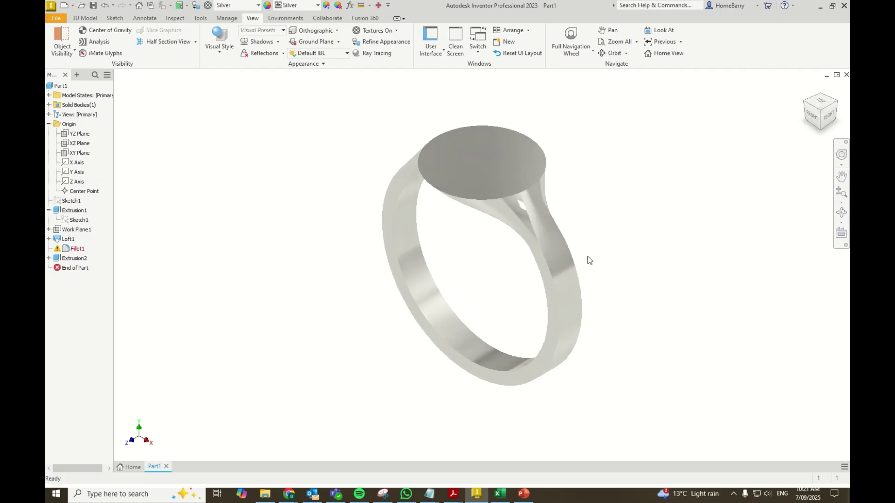
double_click(70, 249)
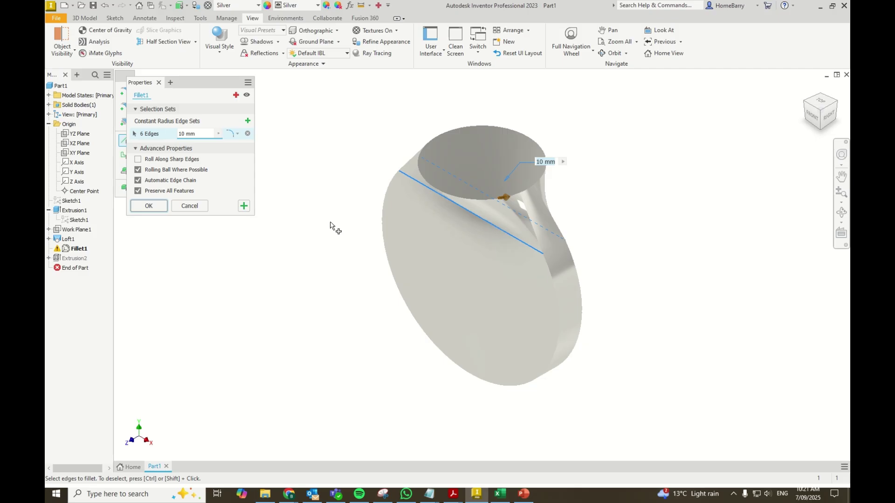
click(248, 133)
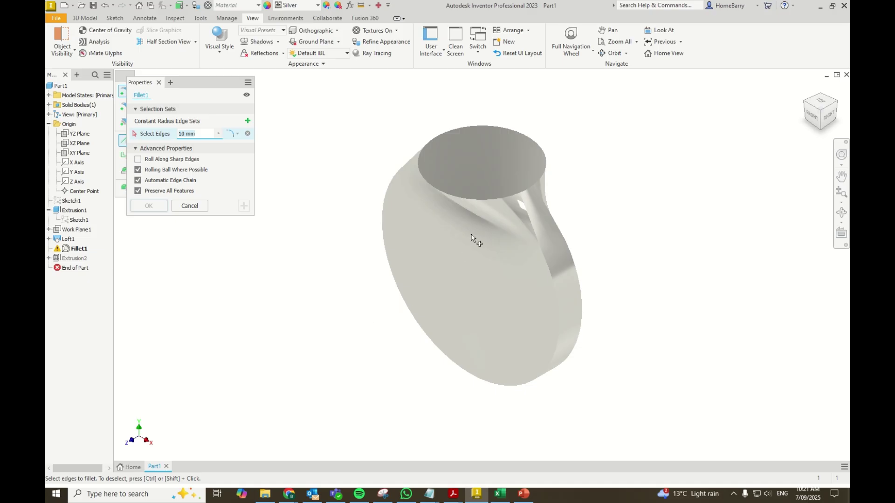
click(485, 224)
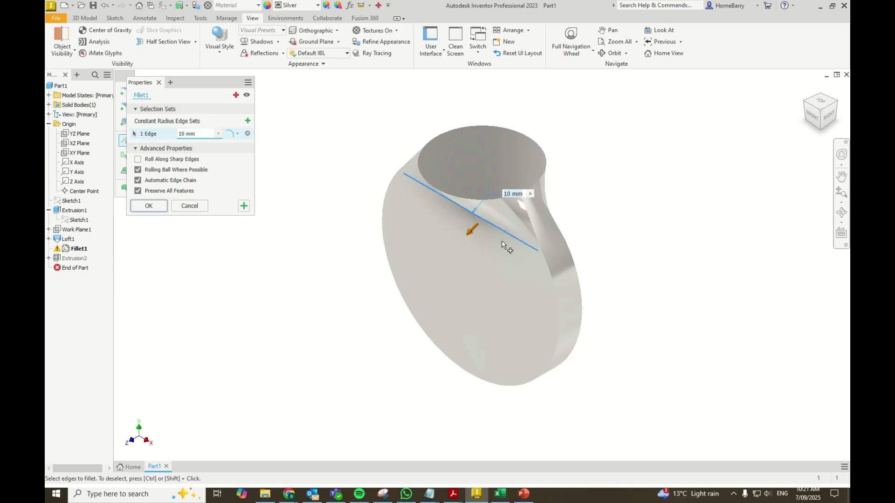
click(835, 105)
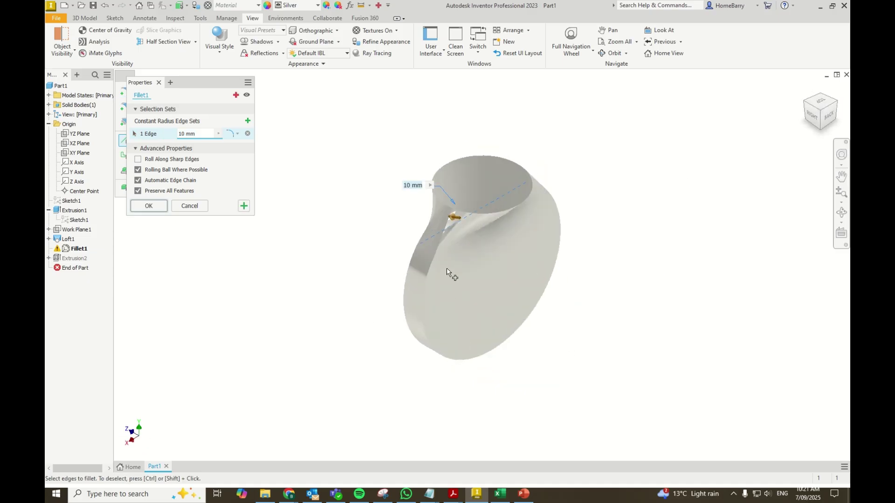
click(469, 236)
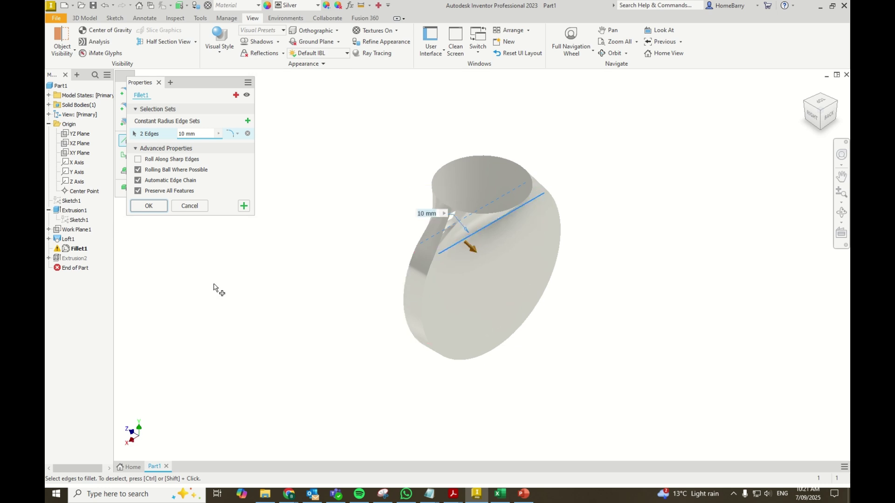
Try fillet radii of 5, 7 and 9 mm on the two selected edges and examine the previewed blend up close and from the back
click(204, 133)
text(5)
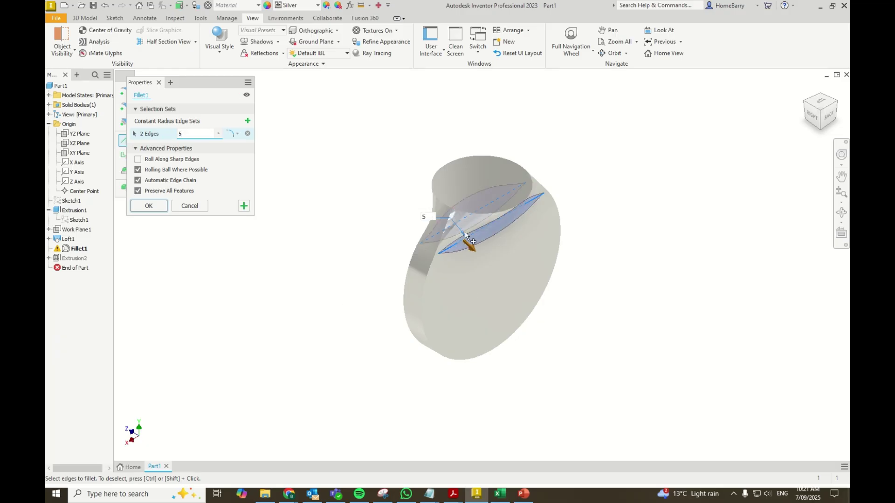
scroll(495, 247, up, 3)
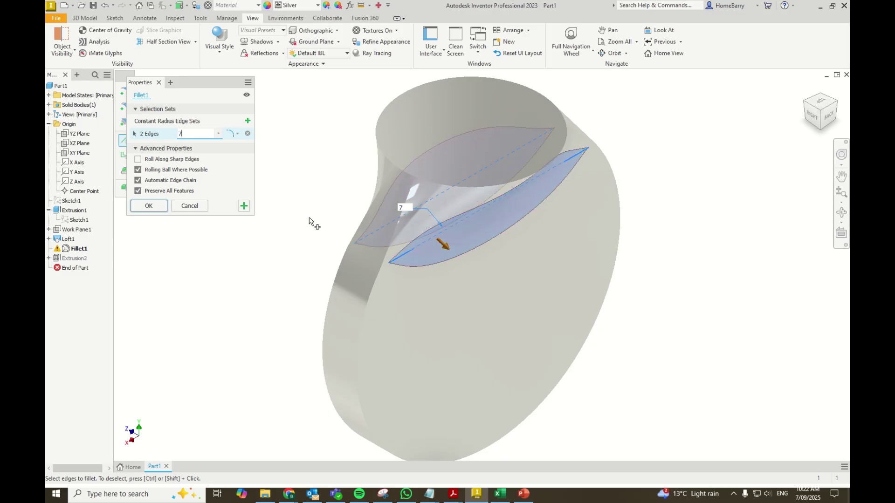
scroll(573, 207, up, 3)
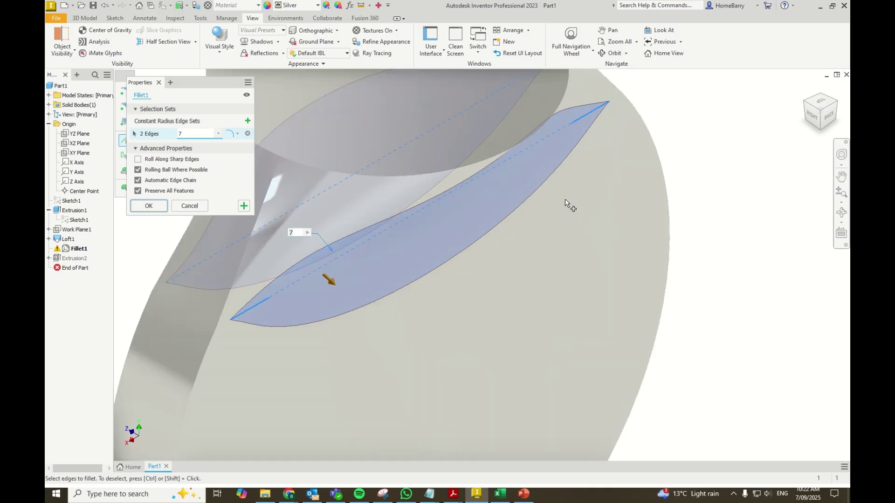
scroll(544, 142, down, 3)
scroll(531, 149, up, 5)
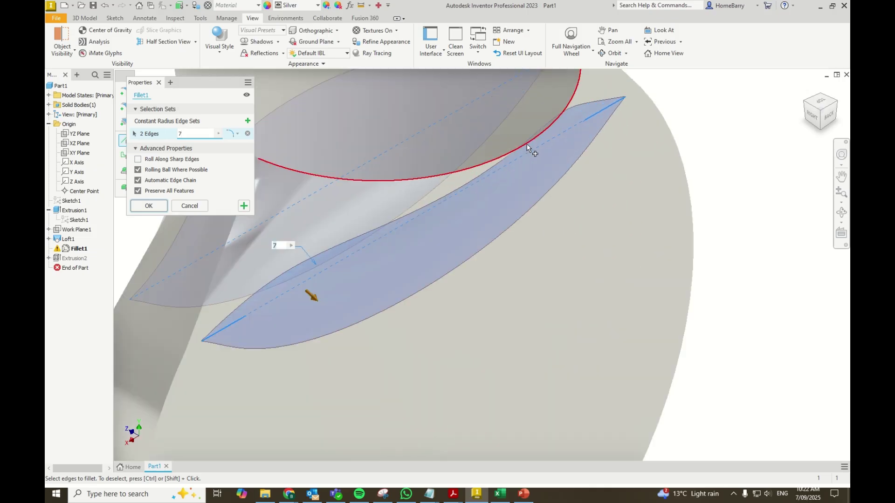
click(829, 116)
scroll(484, 186, up, 2)
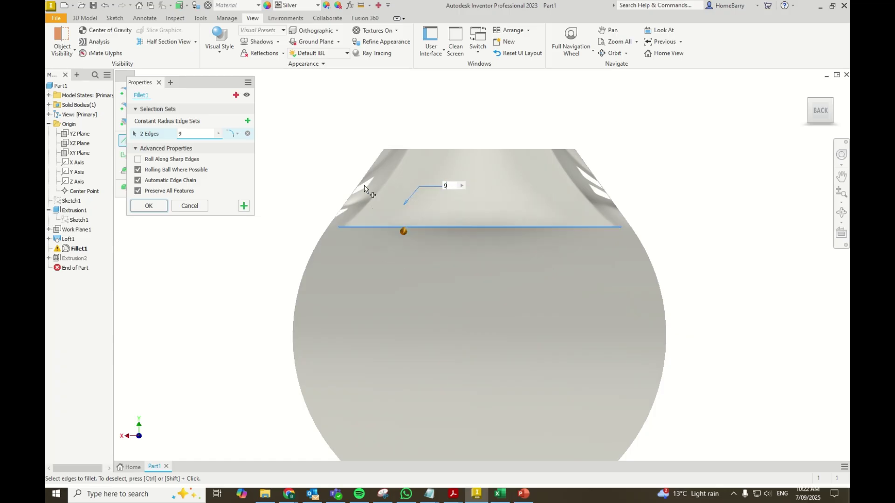
Set the radius of the two-edge fillet to 8 mm and apply the Fillet1 edit
click(194, 134)
key(BackSpace)
text(8)
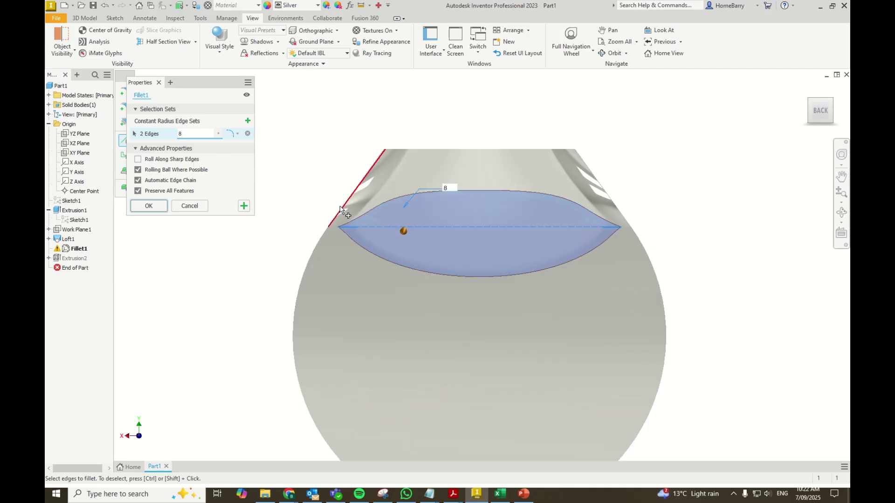
click(148, 206)
Examine the ring's round top face and its transition into the band in the isometric home view
mouse_move(820, 108)
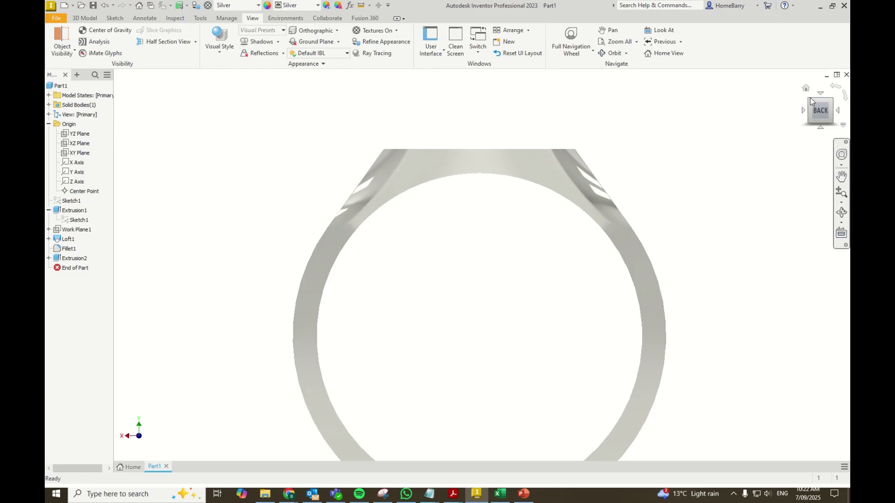
click(810, 101)
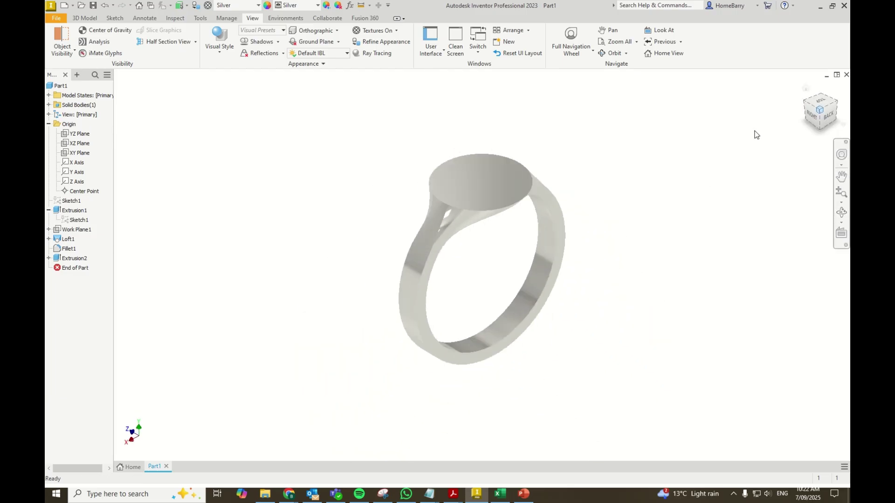
scroll(460, 159, up, 5)
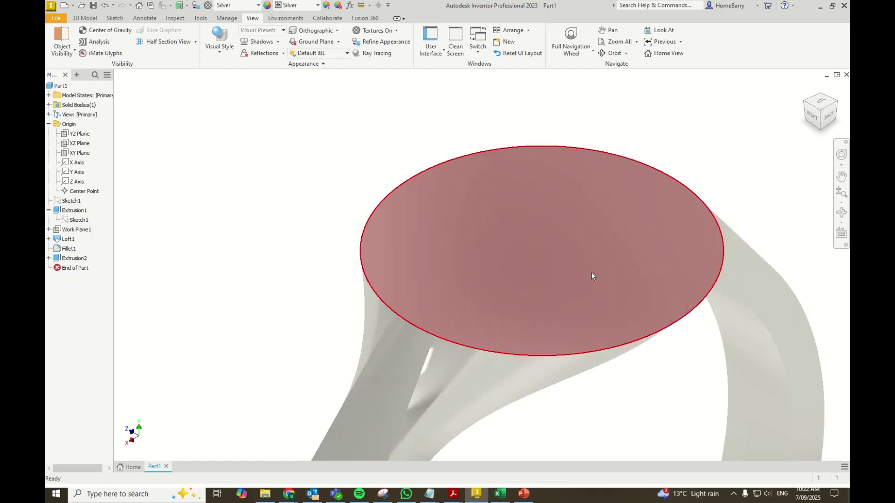
scroll(508, 262, up, 5)
scroll(446, 293, down, 2)
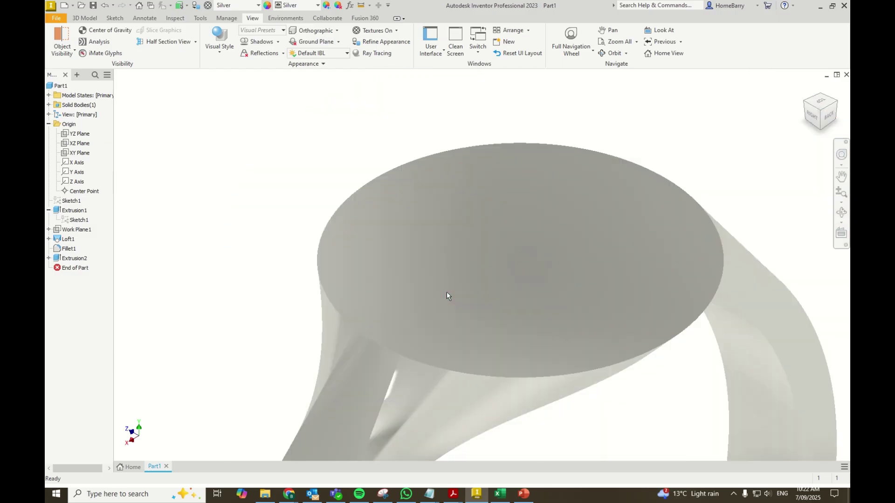
scroll(577, 209, down, 3)
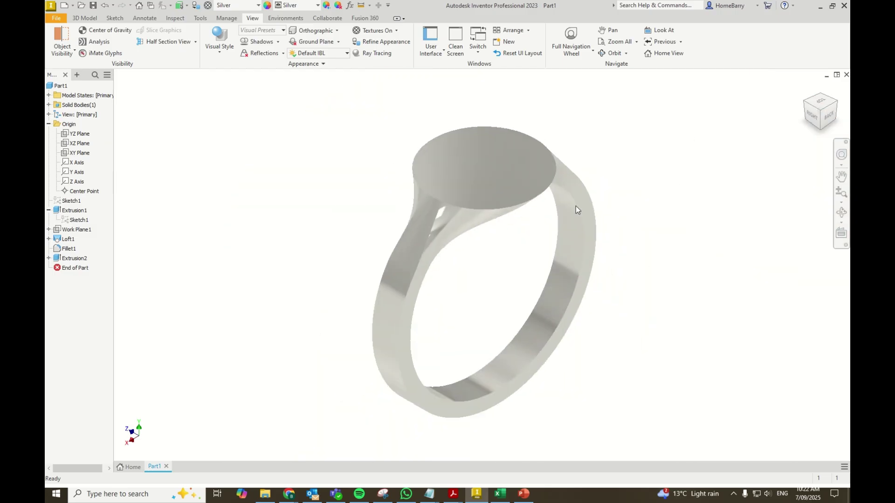
scroll(575, 205, down, 1)
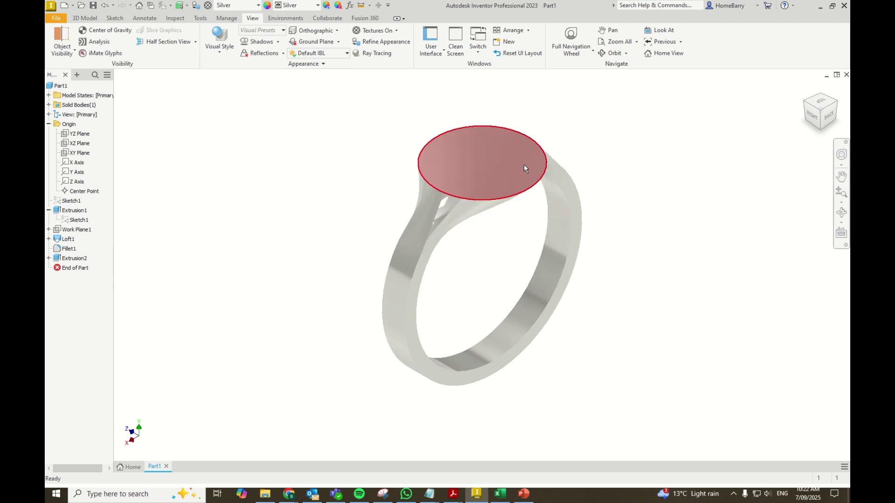
mouse_move(524, 164)
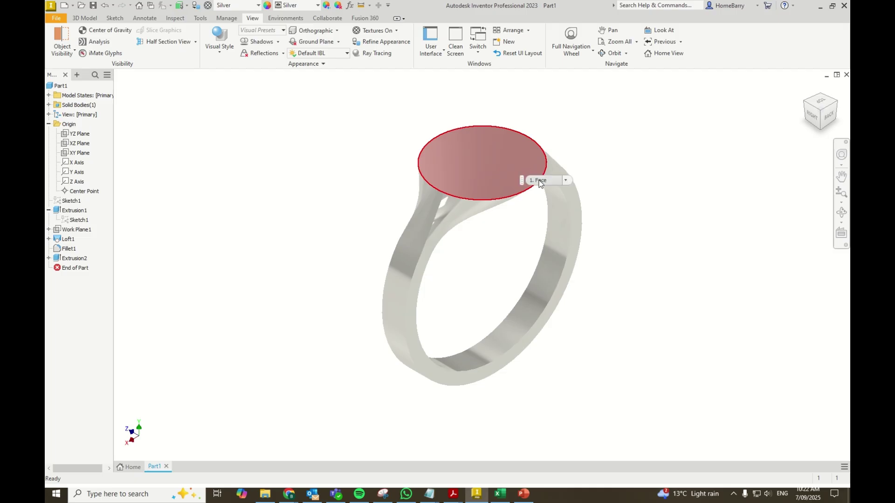